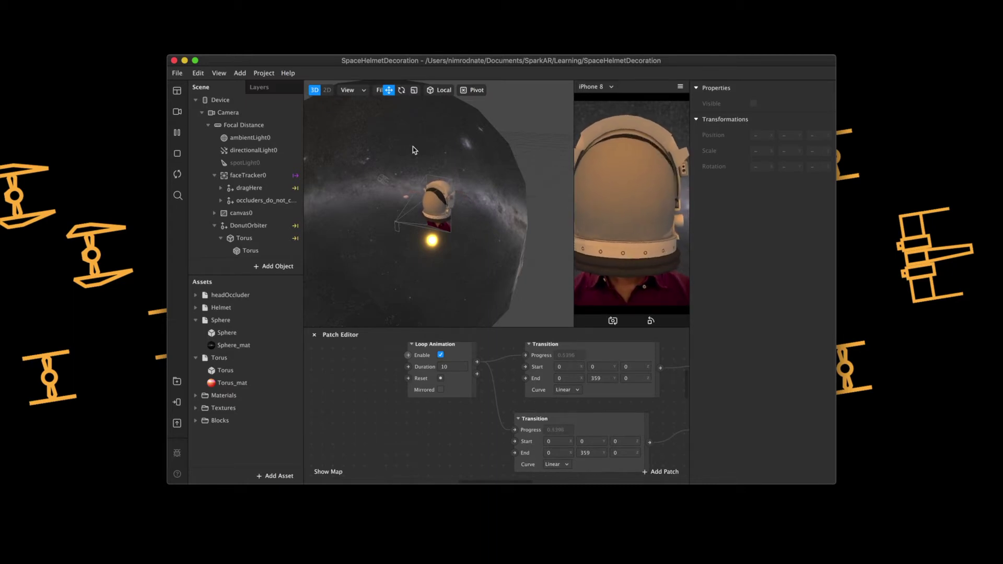
Step: Close the current project and open the recent project SpaceHelmetDecoration-v2.arproj
click(174, 60)
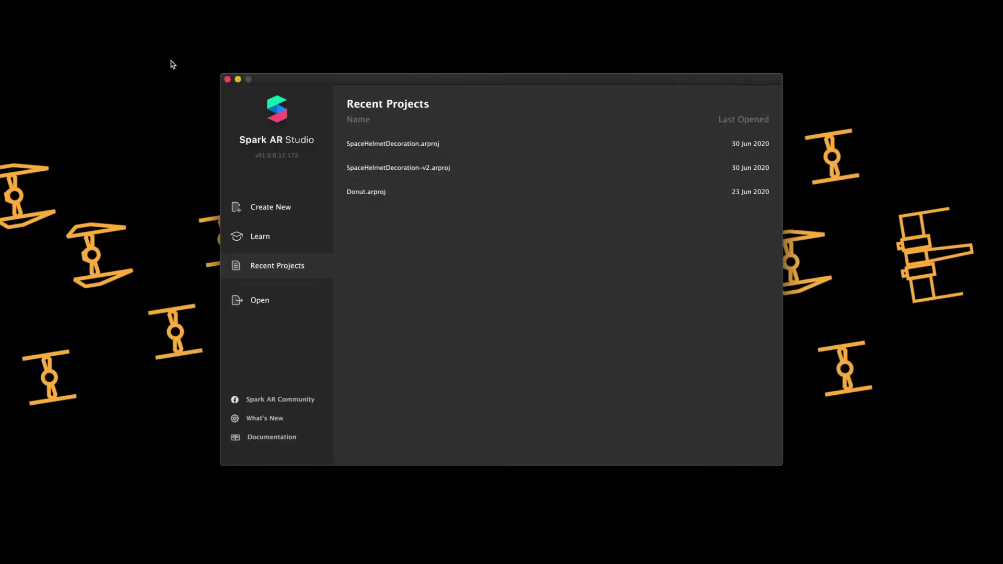
click(426, 175)
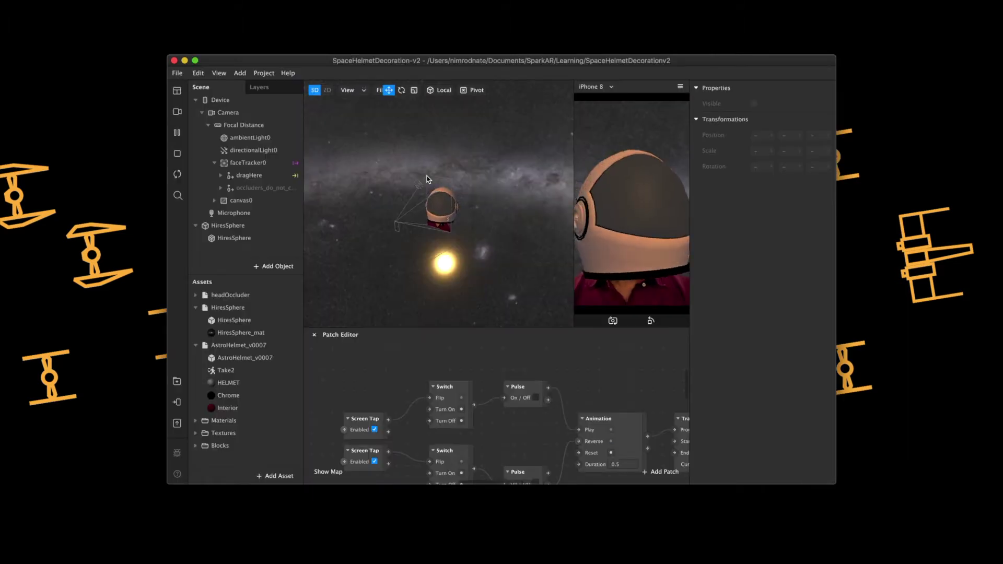
Step: Enlarge the project window, then widen the device preview and make the Patch Editor taller
drag(168, 57, 76, 1)
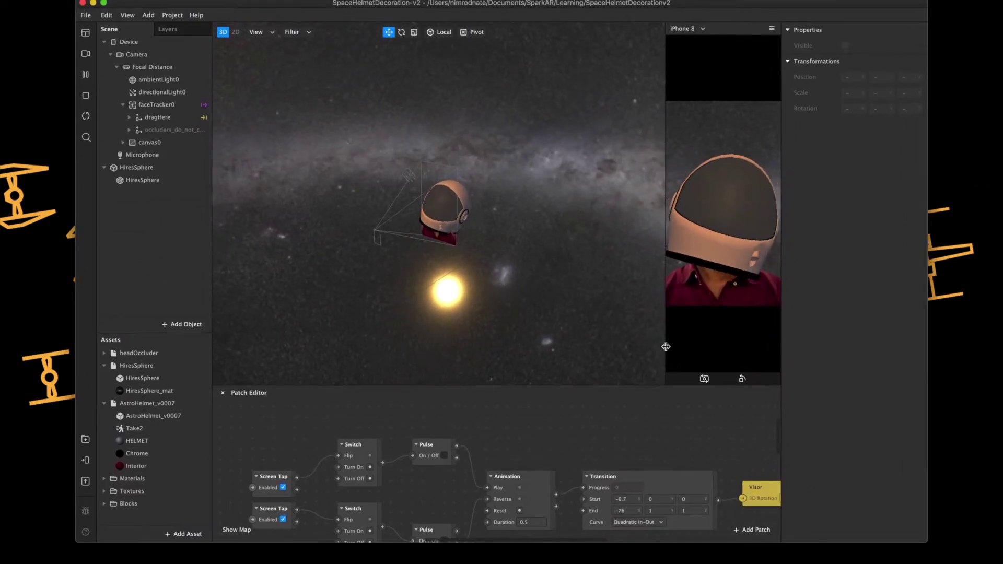
drag(664, 344, 570, 344)
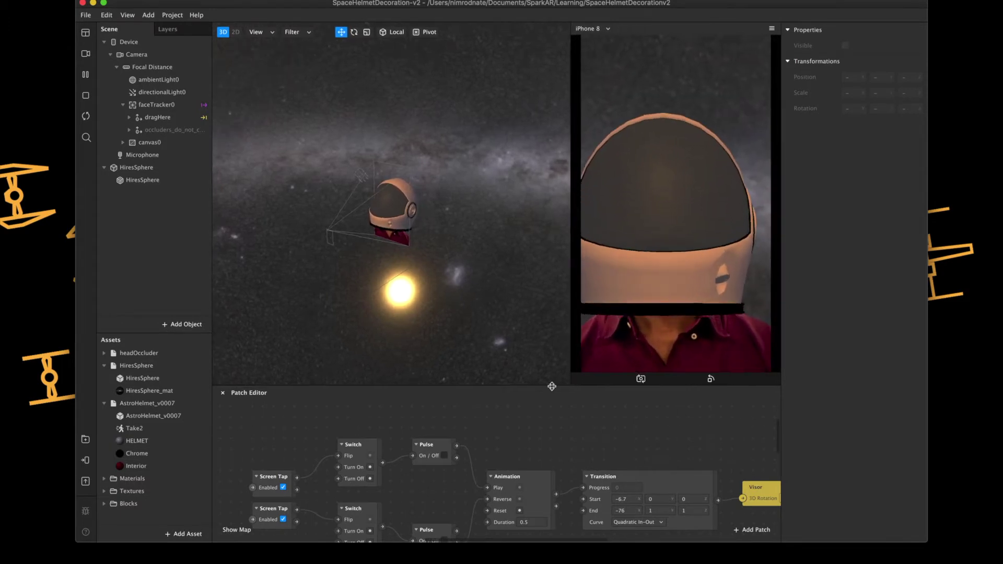
drag(529, 387, 531, 325)
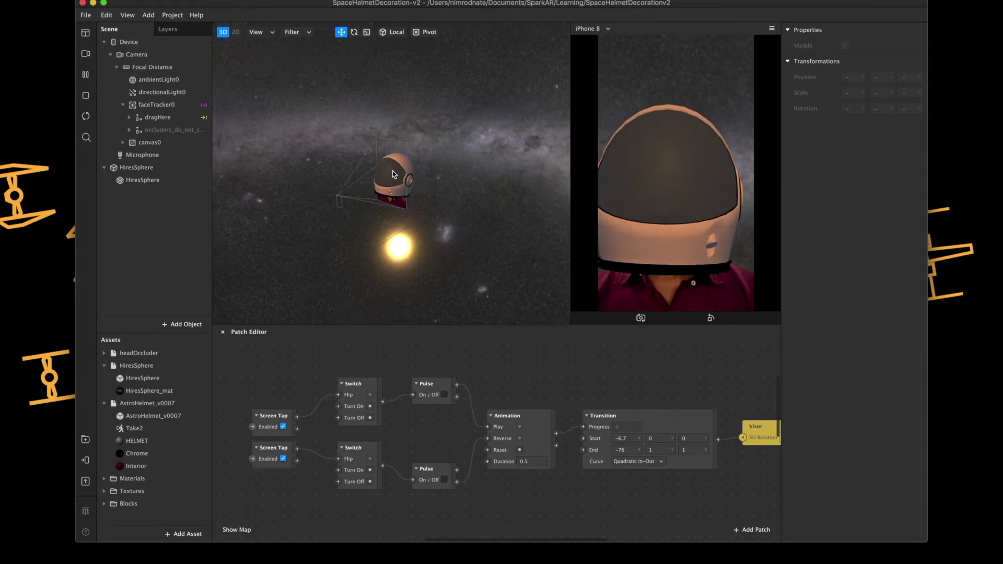
Step: Expand dragHere in the scene and inspect the astronaut helmet's objects, including HELMET and Visor
scroll(393, 172, up, 5)
scroll(393, 174, up, 2)
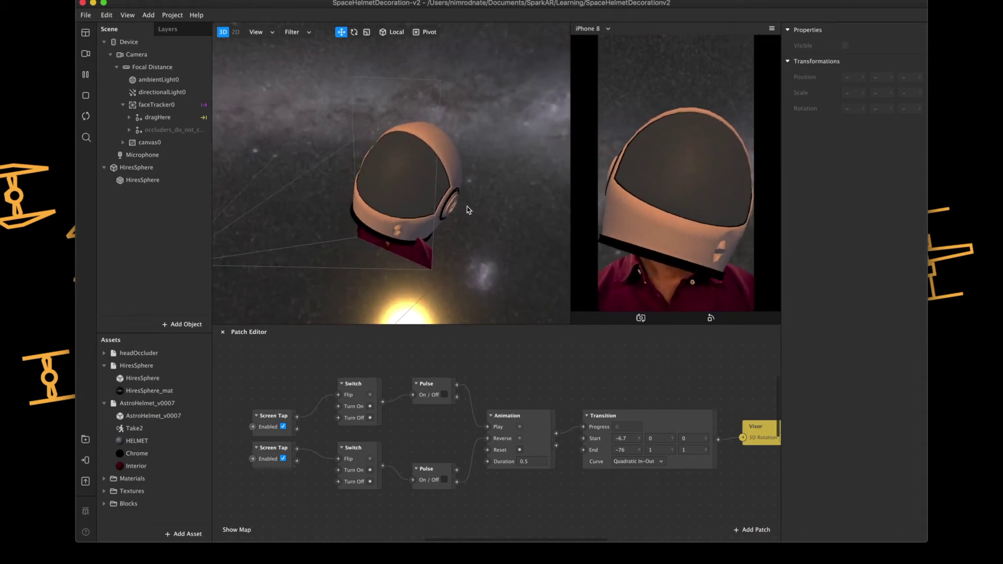
mouse_move(469, 210)
mouse_down()
mouse_move(240, 182)
mouse_move(569, 188)
mouse_move(450, 207)
mouse_up()
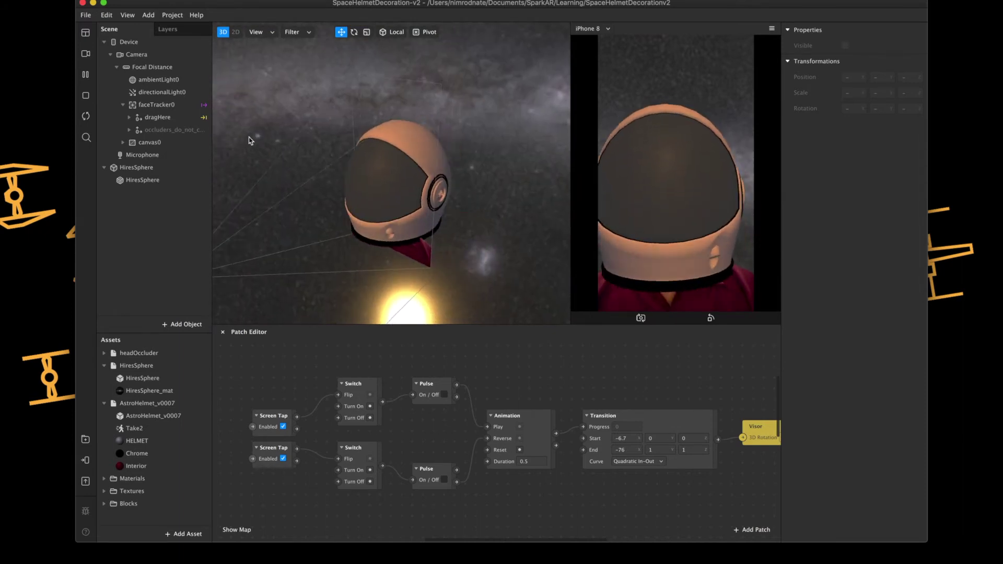
click(165, 120)
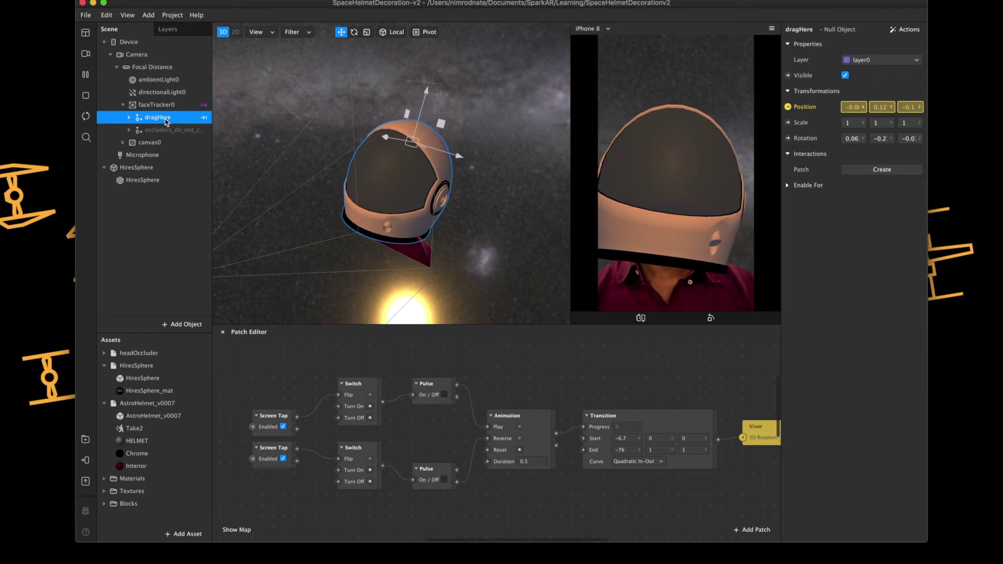
key(Right)
key(Down)
key(Down)
key(Down)
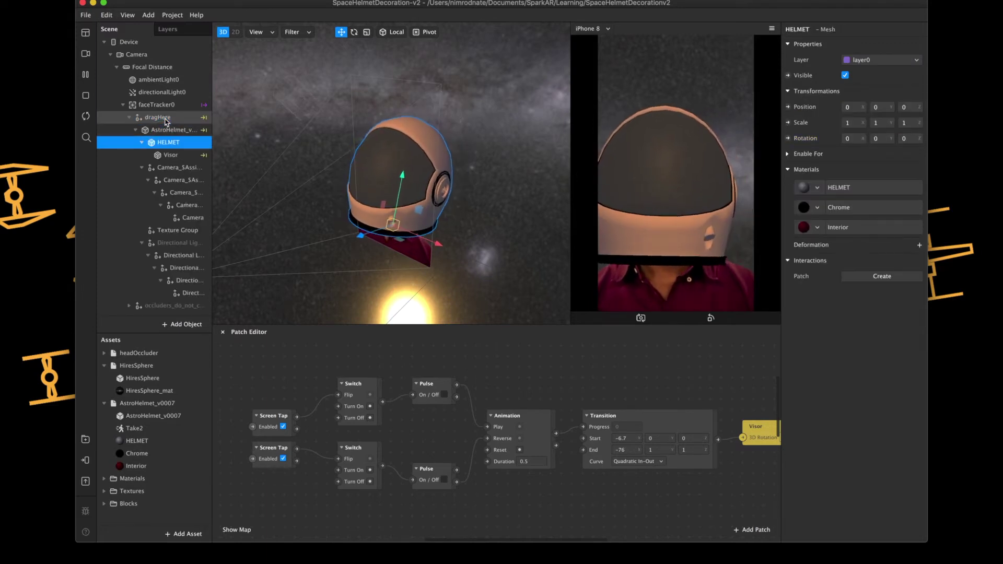
key(Down)
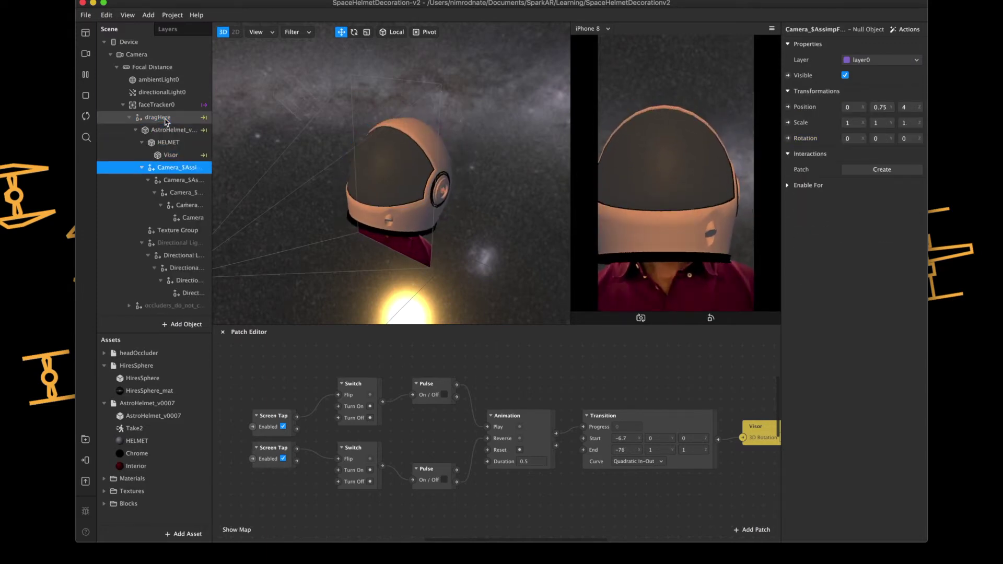
Step: Collapse the Camera, Directional Light, HELMET and AstroHelmet branches under dragHere
key(Left)
key(Down)
key(Down)
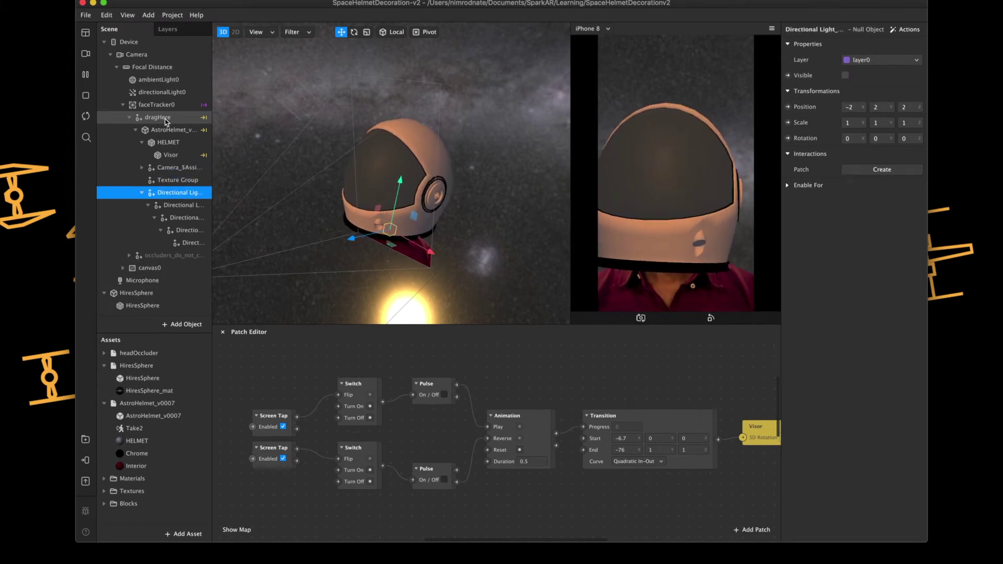
key(Left)
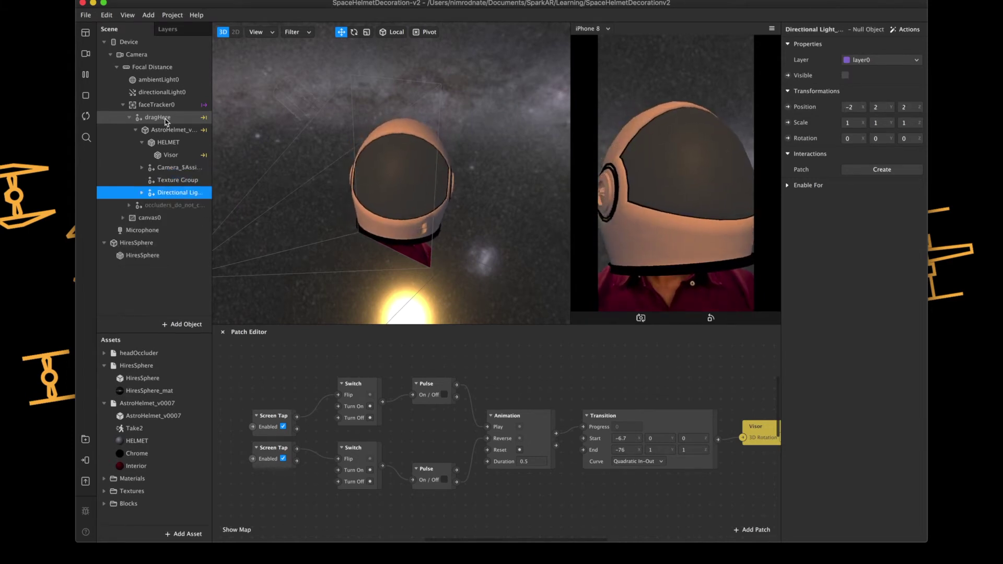
click(143, 143)
click(137, 130)
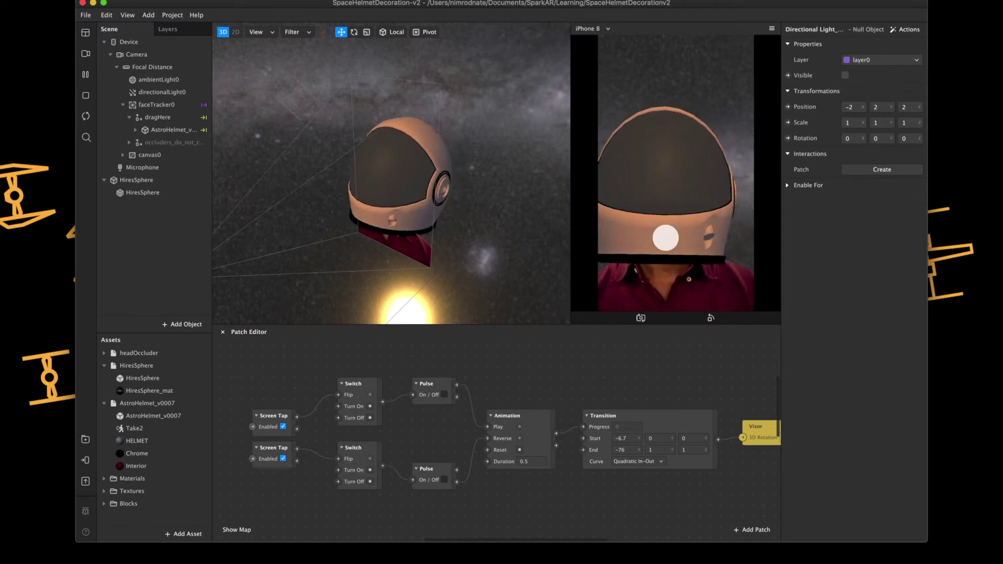
Step: Preview the effect in landscape, return to portrait, and test the visor with a simulated screen tap
key(super+r)
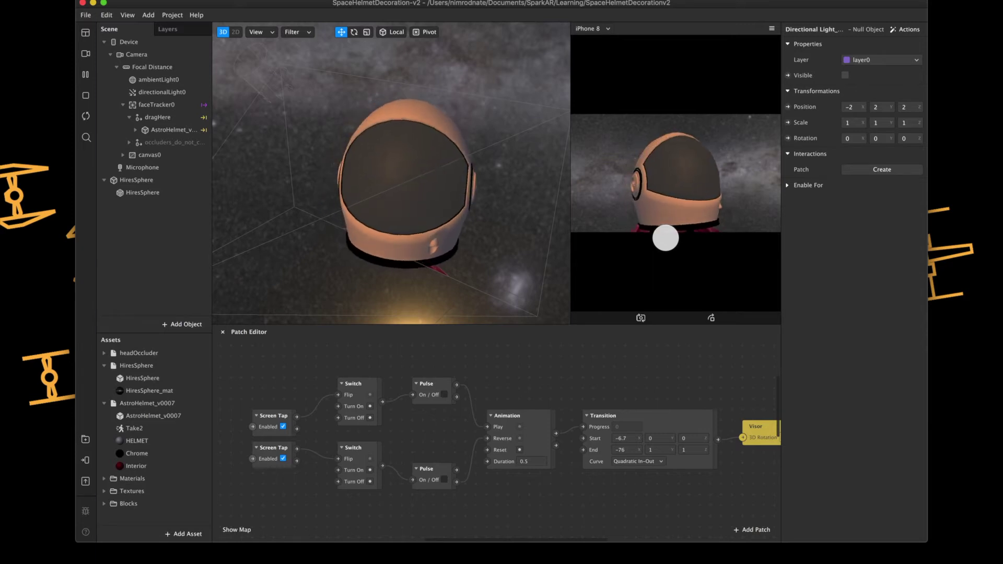
key(super+r)
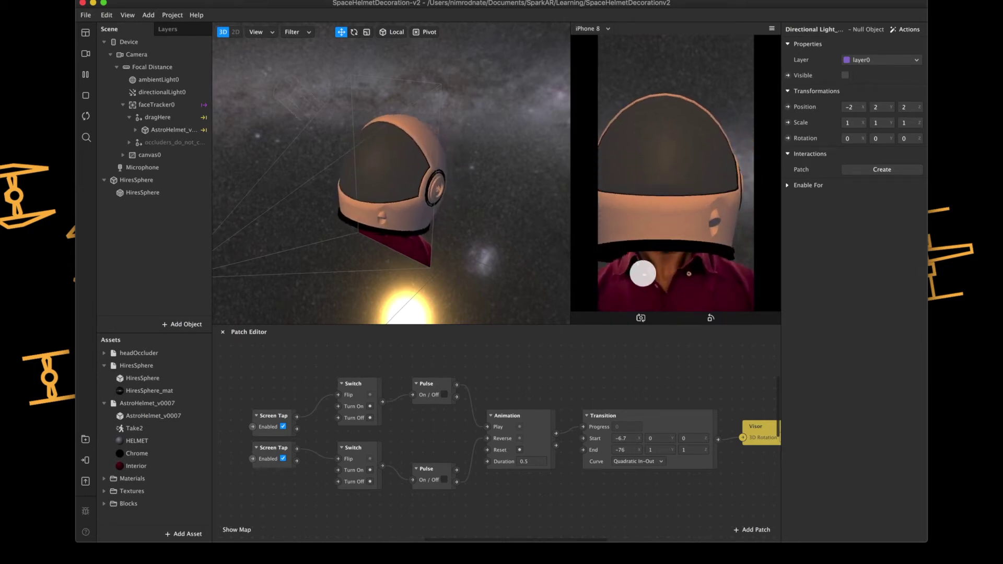
click(670, 189)
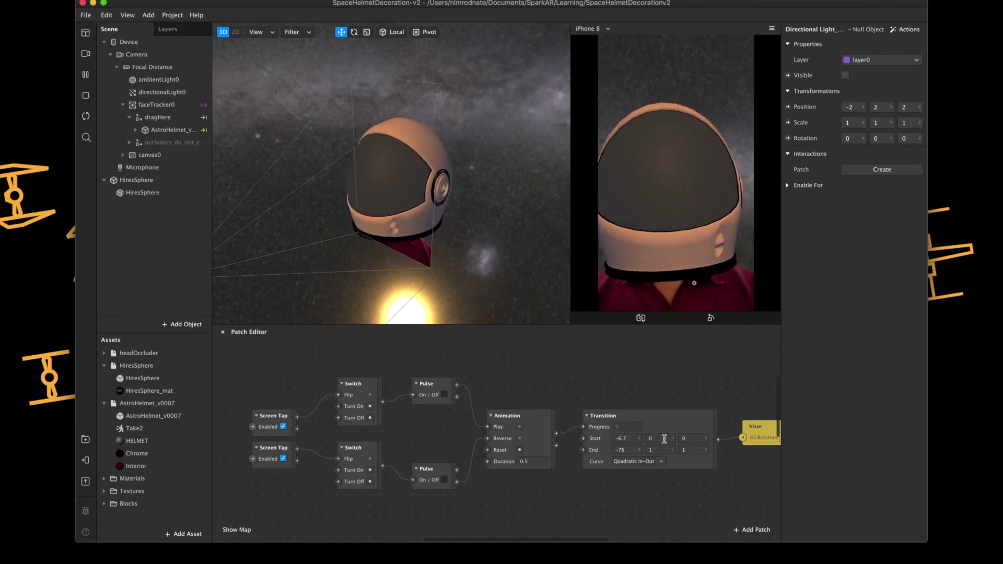
Step: Trace the visor patch chain from both Screen Tap patches through Switch, Pulse, Animation and Transition to the Visor's 3D Rotation
click(272, 418)
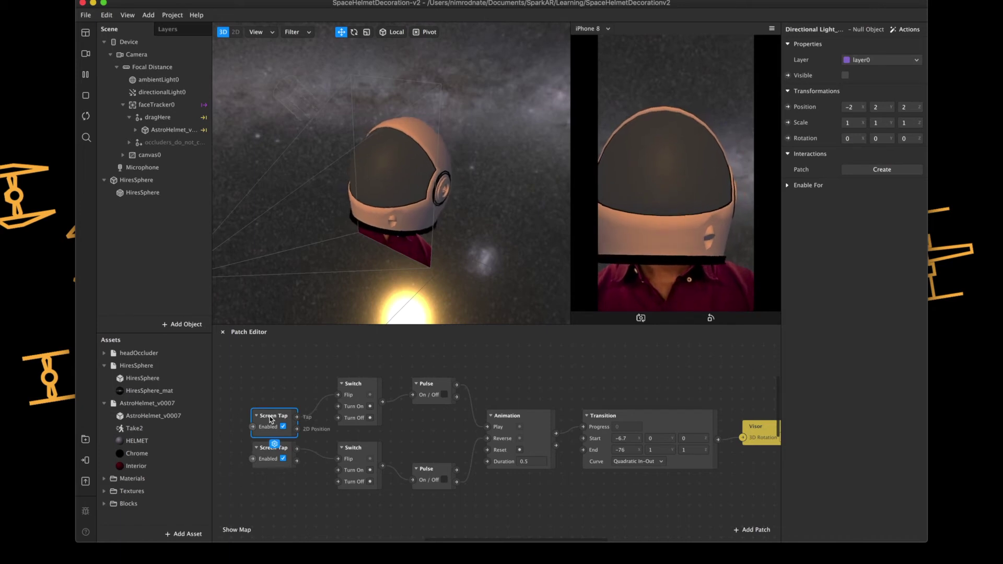
click(370, 389)
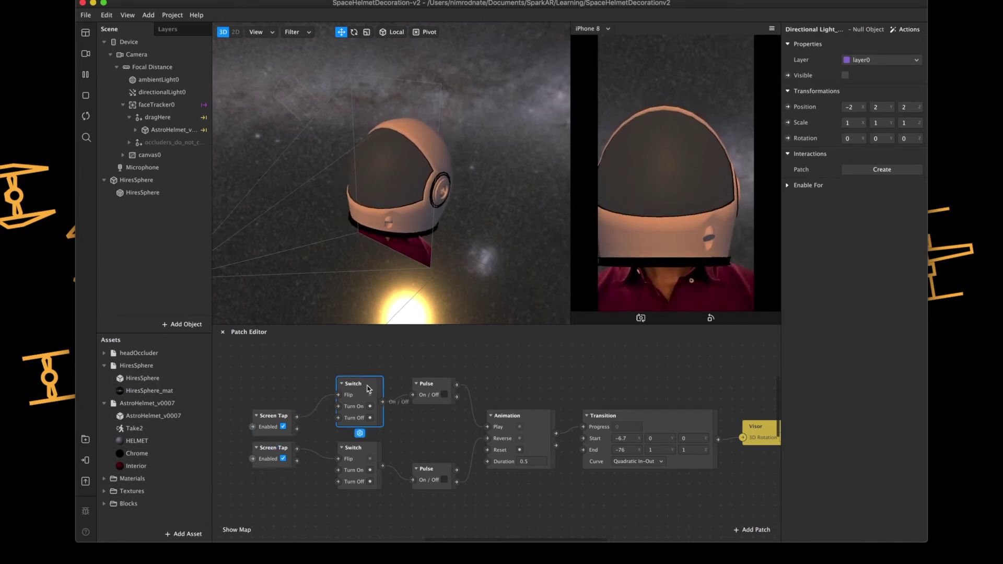
click(436, 387)
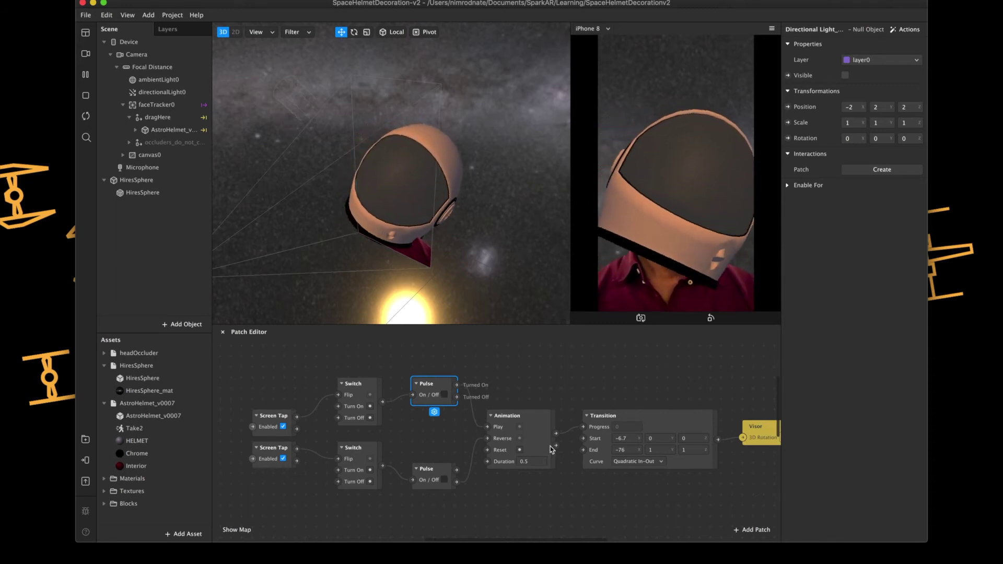
click(544, 433)
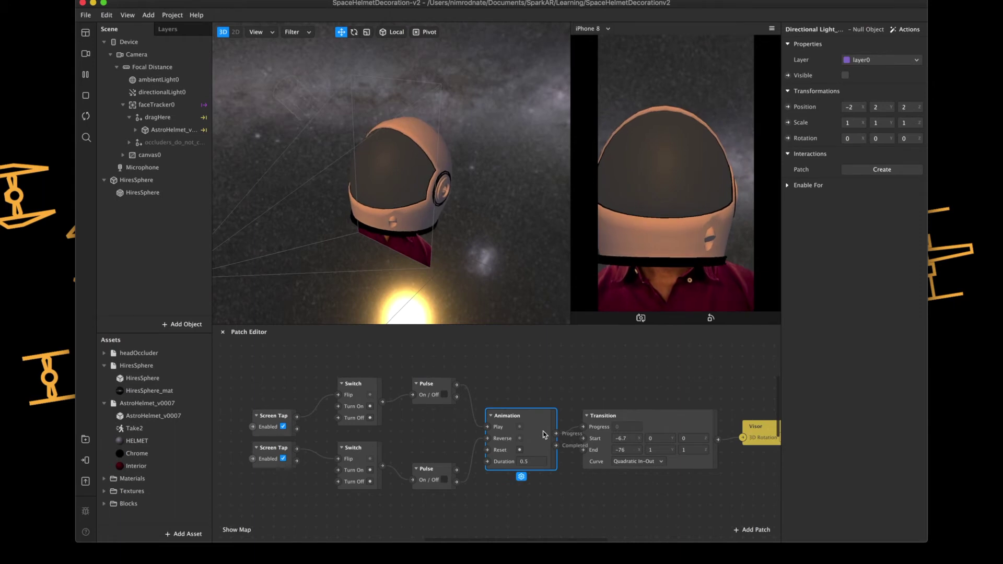
click(672, 428)
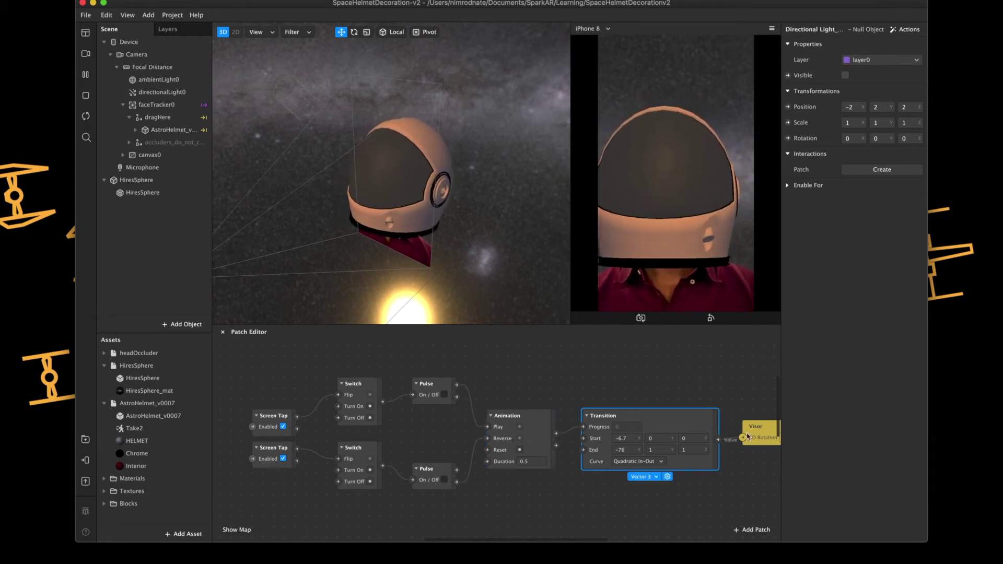
click(768, 433)
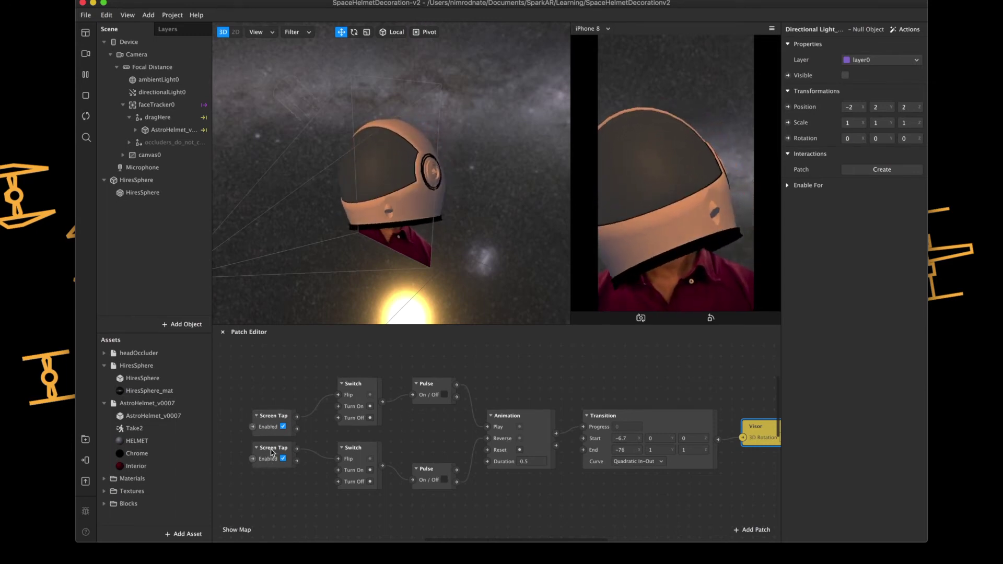
click(363, 453)
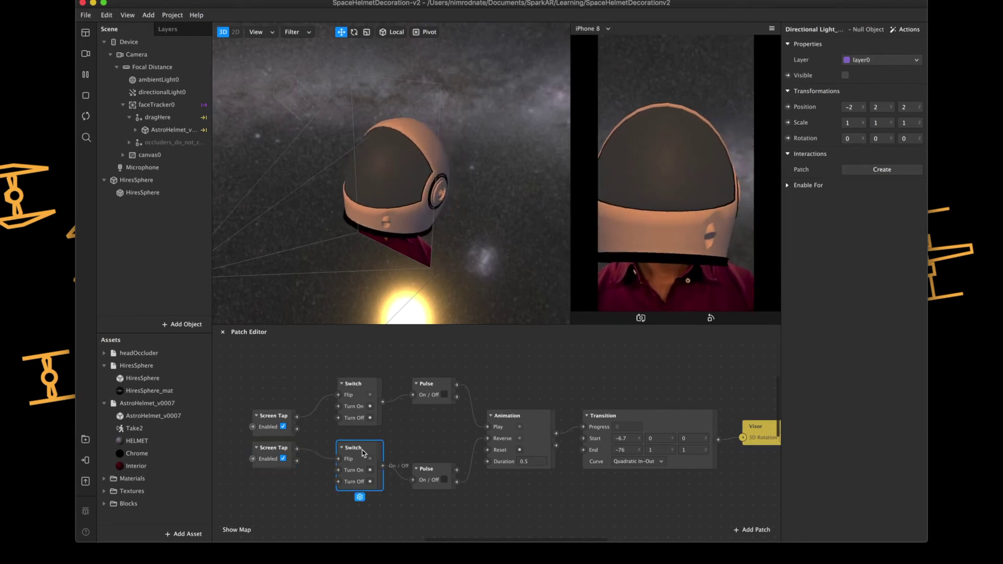
click(438, 470)
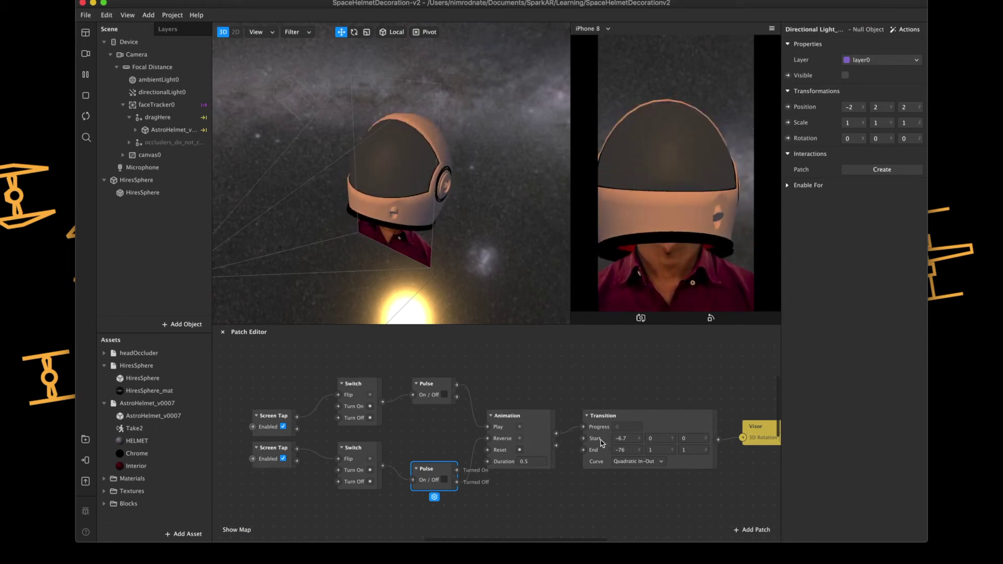
Step: Move the Transition patch closer to the Animation patch and review its Start and End rotation values feeding the Visor
scroll(600, 443, up, 5)
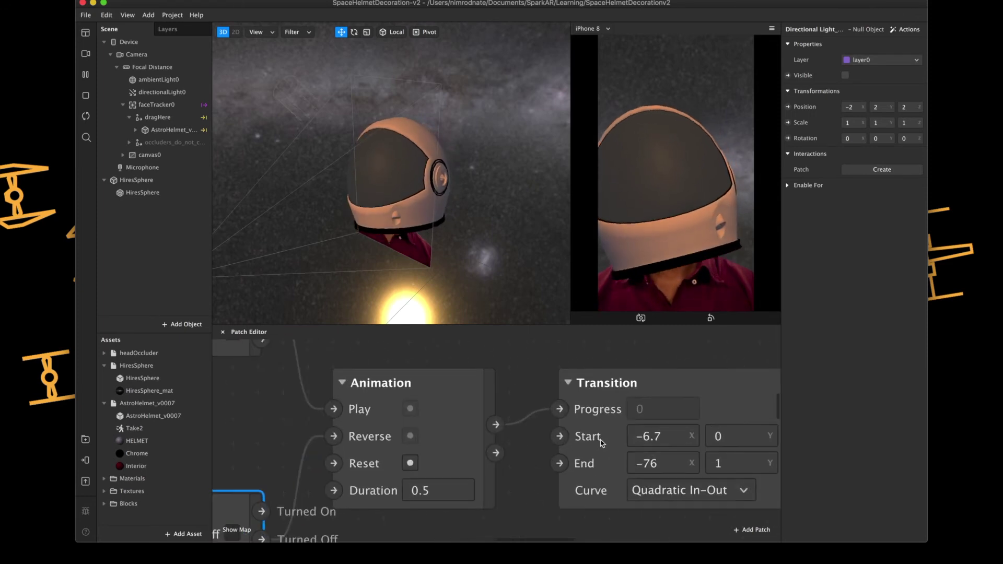
drag(676, 451, 624, 442)
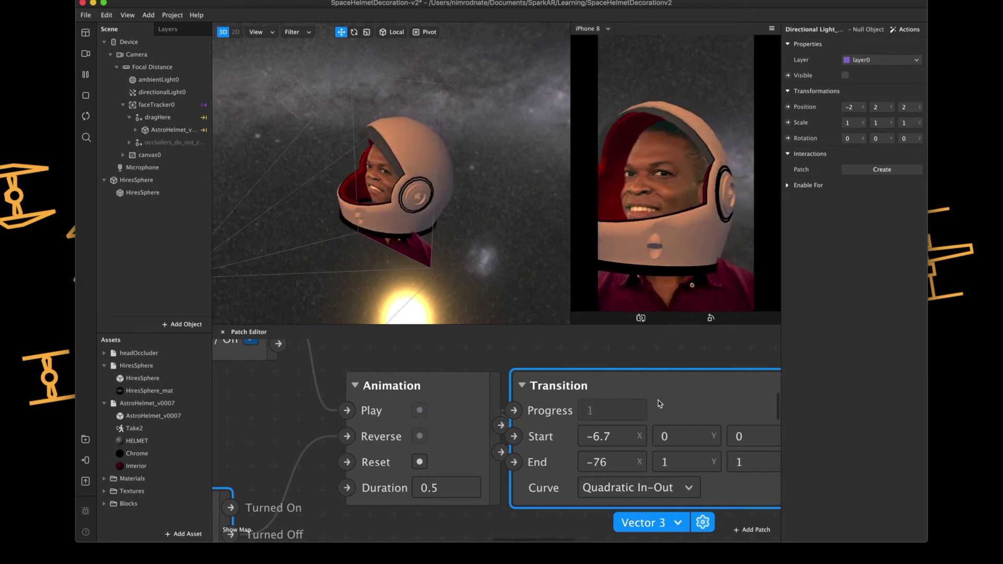
scroll(662, 376, right, 10)
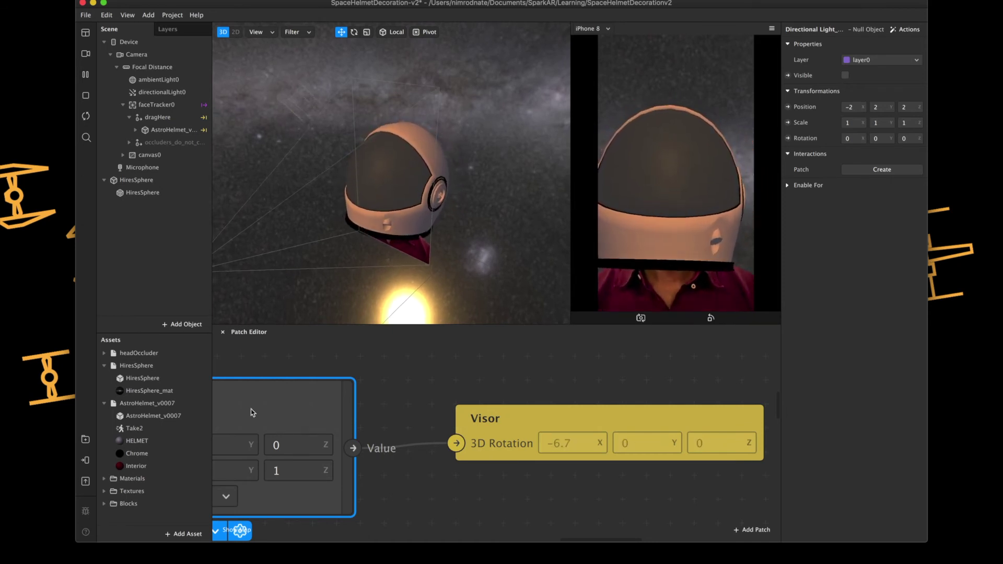
scroll(253, 412, left, 8)
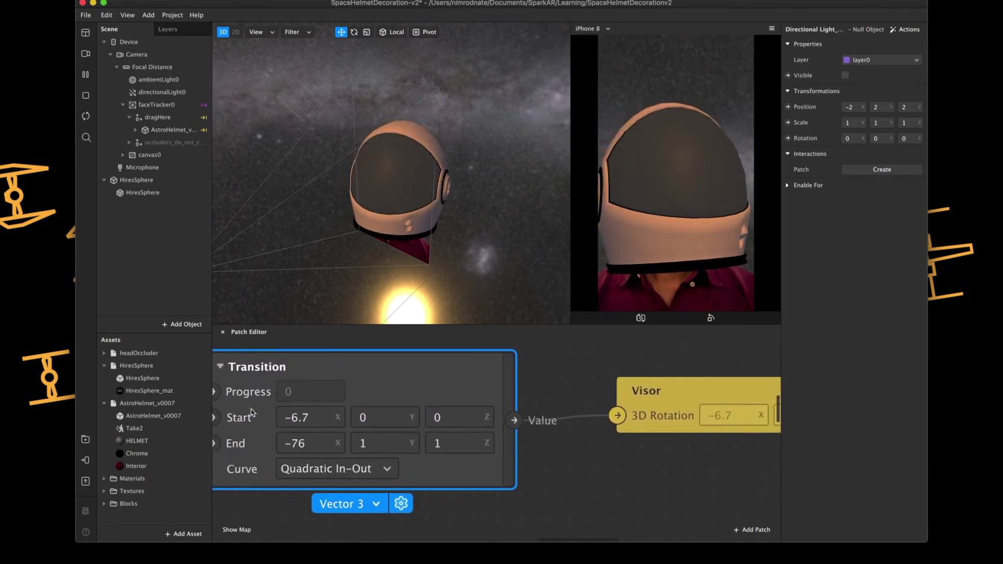
scroll(253, 412, left, 10)
scroll(253, 412, left, 2)
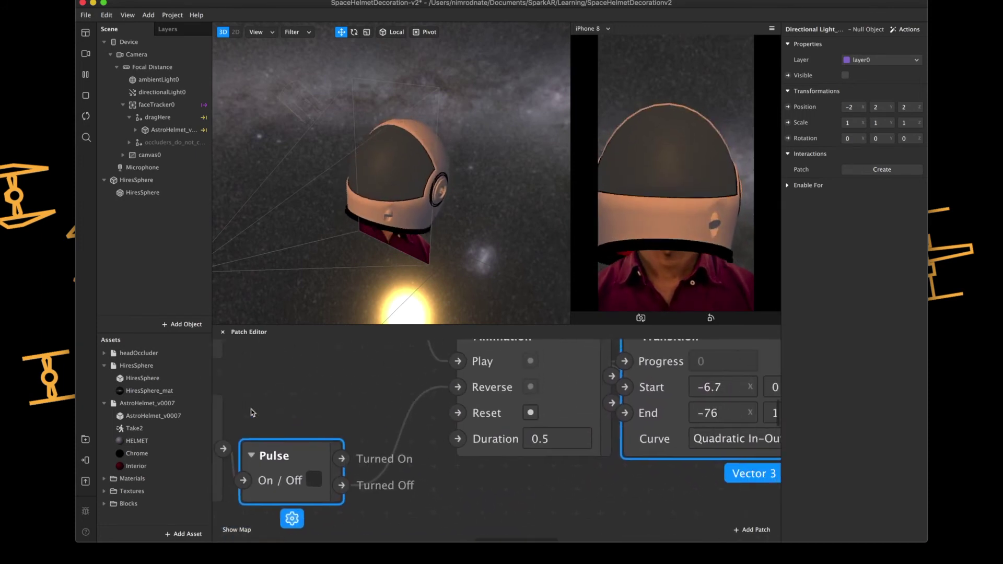
scroll(531, 425, right, 10)
scroll(531, 426, right, 3)
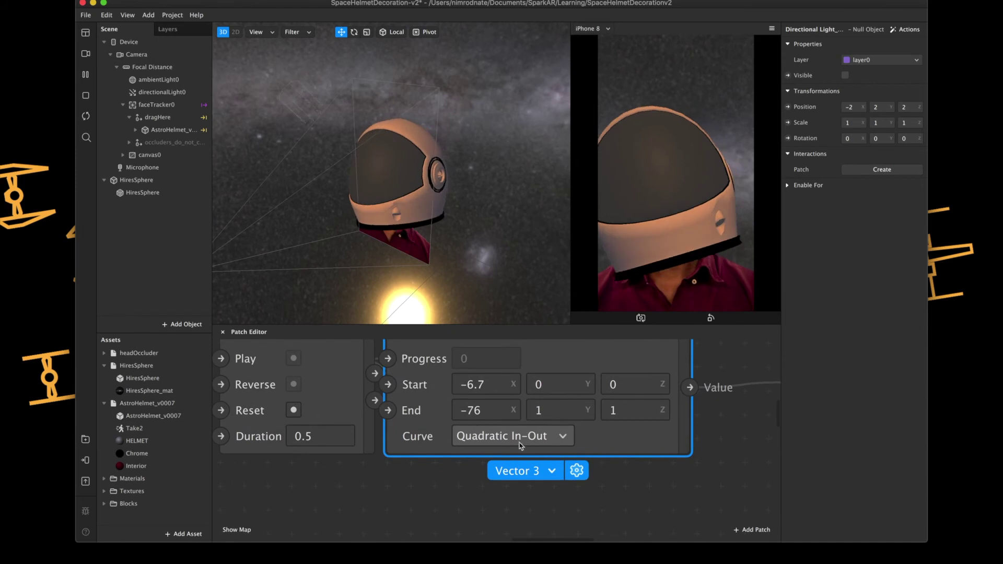
Step: Try the Linear curve on the Transition patch, test the visor animation, and set the curve back to Quadratic In-Out
click(564, 438)
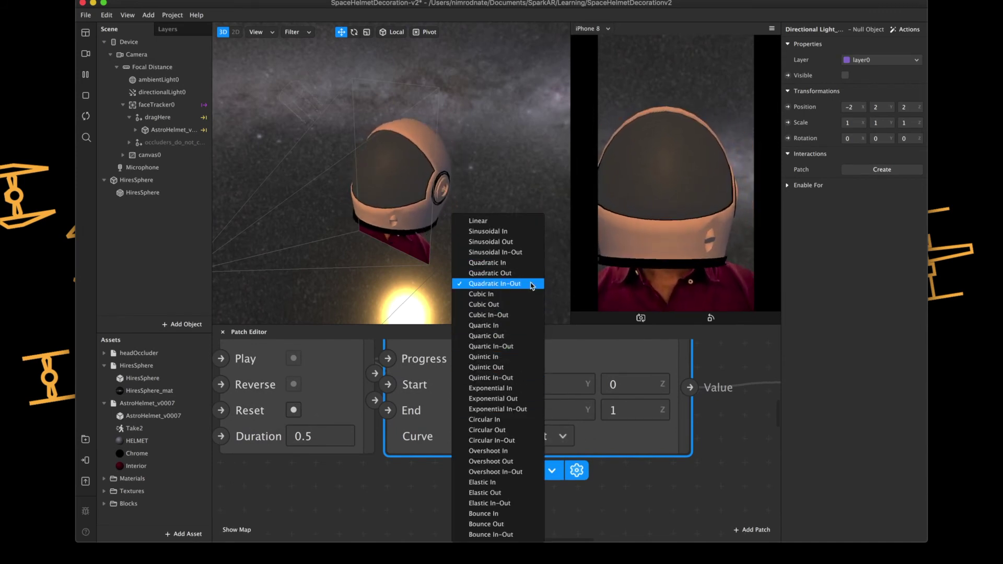
click(491, 224)
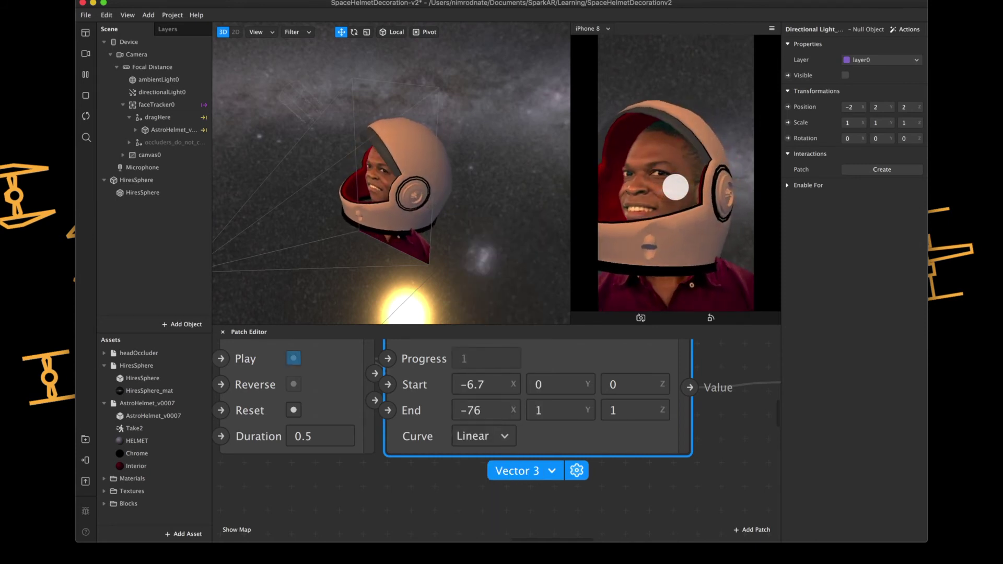
click(294, 384)
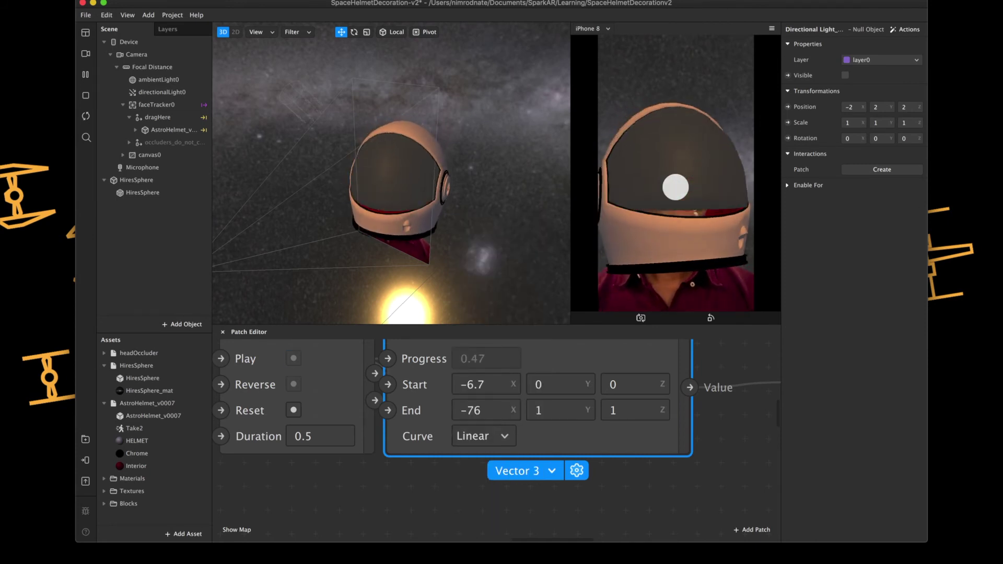
click(504, 435)
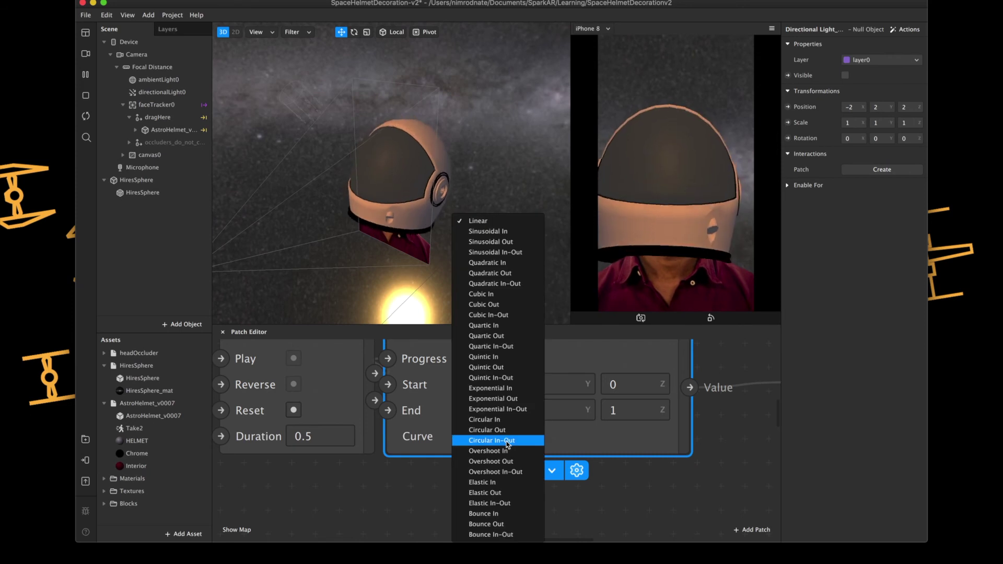
click(510, 286)
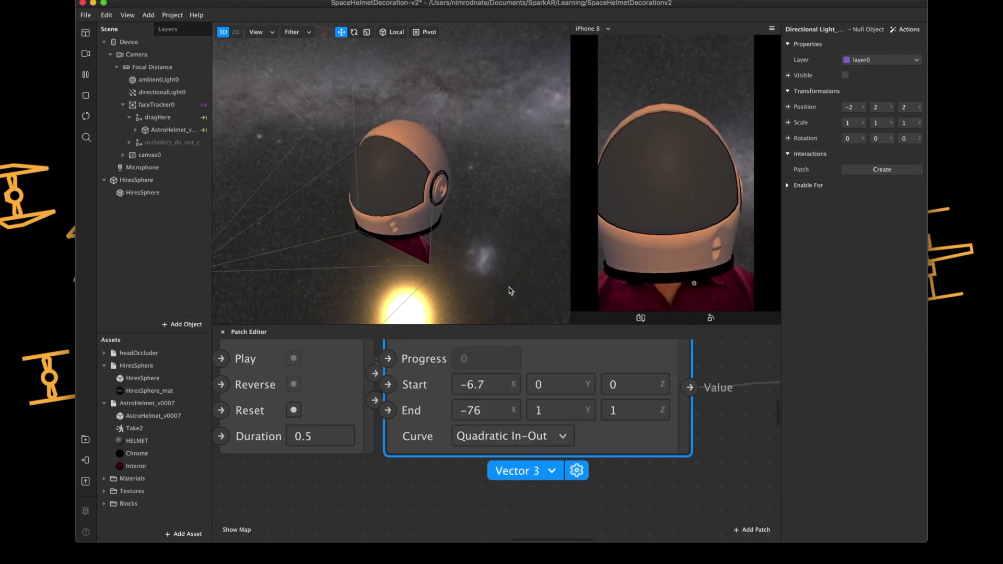
Step: Test the visor opening and closing in the phone preview with simulated screen taps using the Quadratic In-Out curve
click(639, 191)
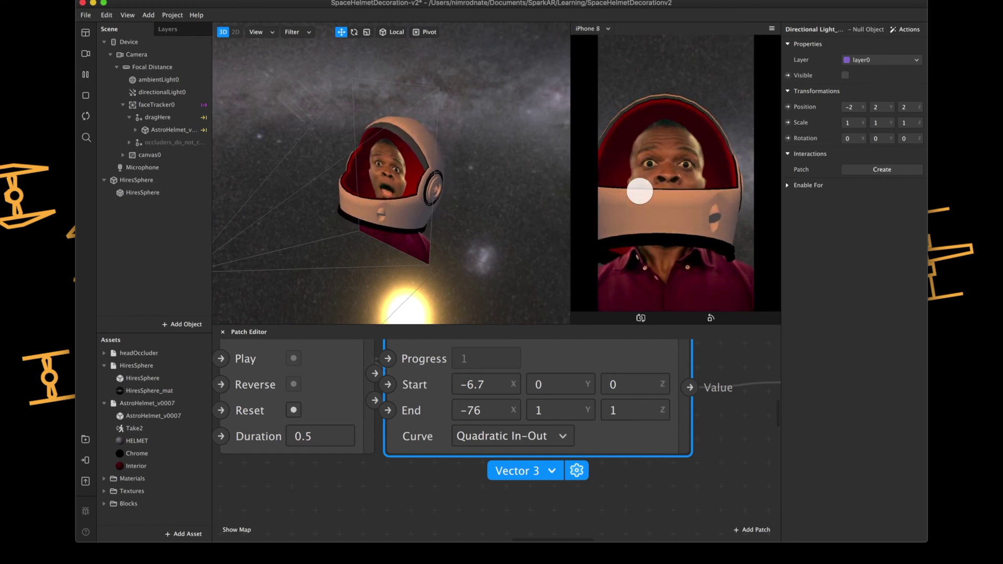
click(640, 191)
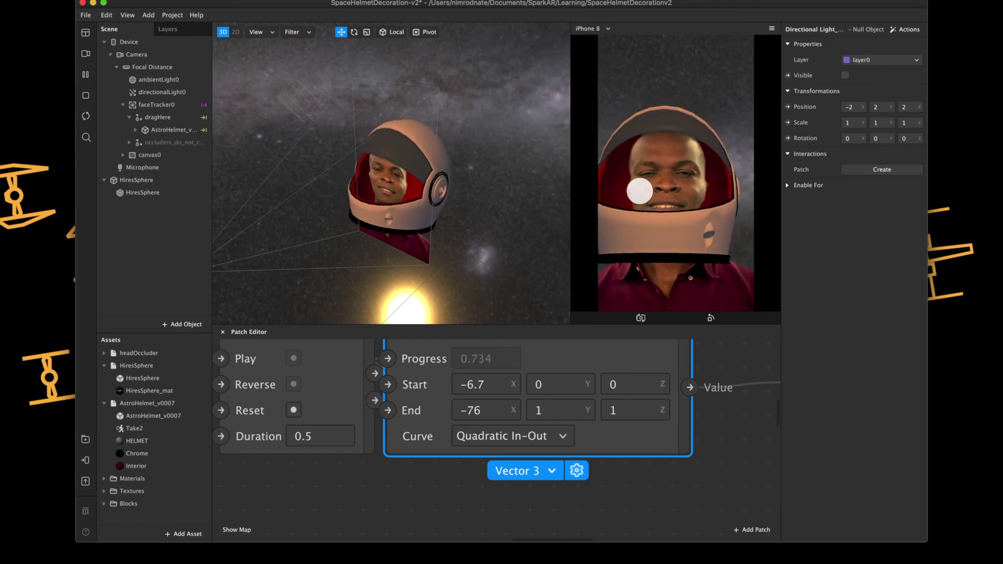
Step: Try the Elastic In curve on the Transition patch, test the visor animation with screen taps, and restore Quadratic In-Out
click(547, 443)
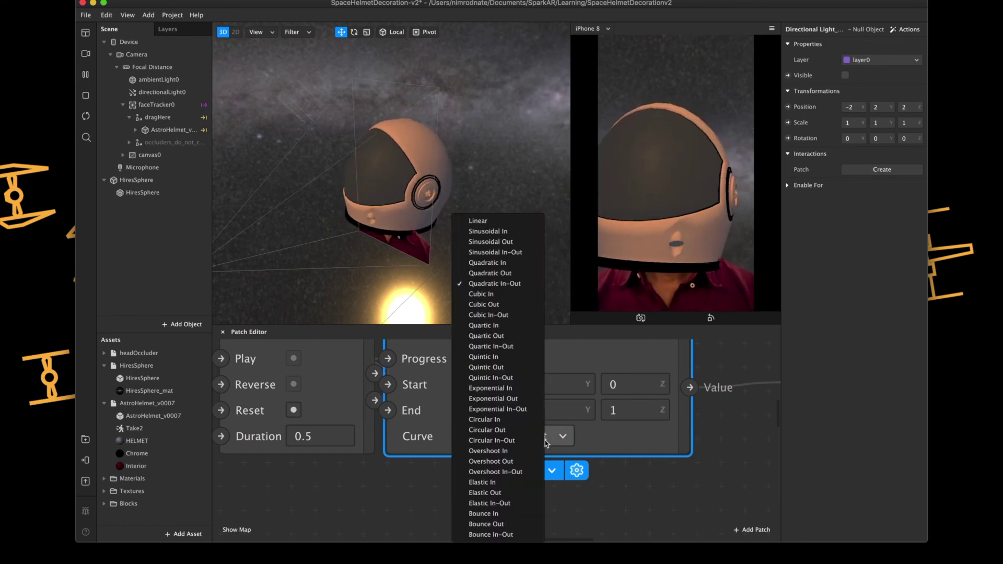
click(501, 482)
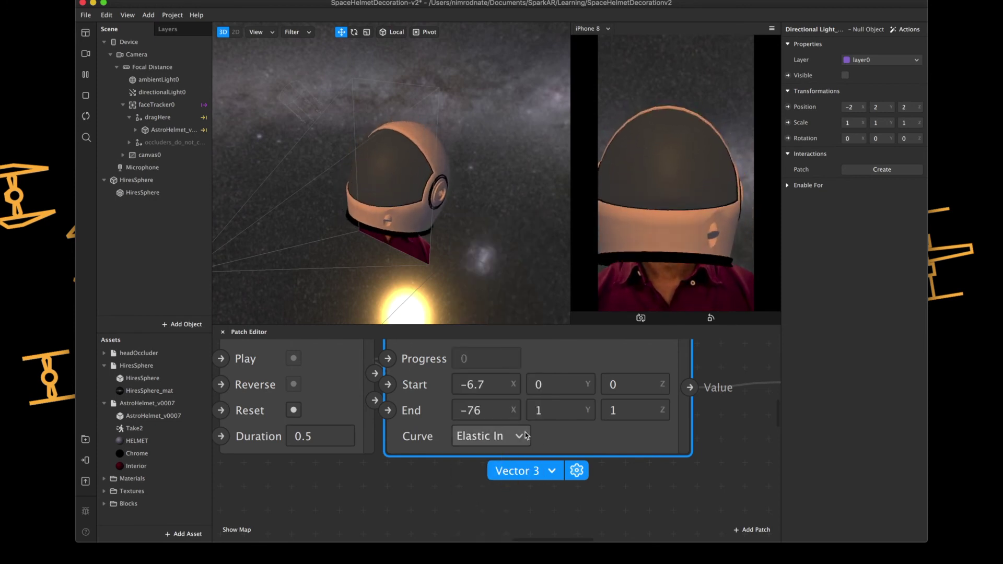
click(682, 200)
click(680, 169)
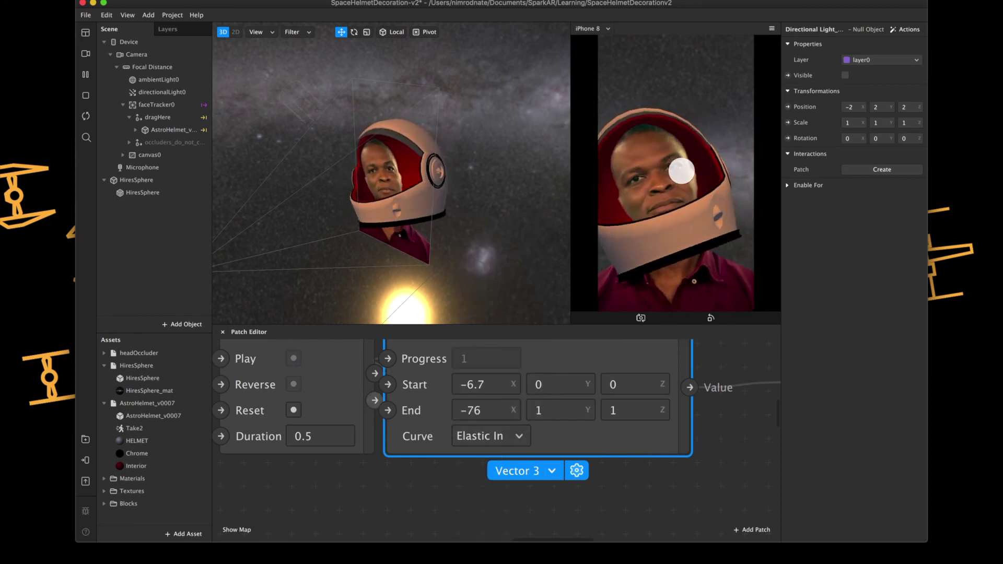
click(679, 168)
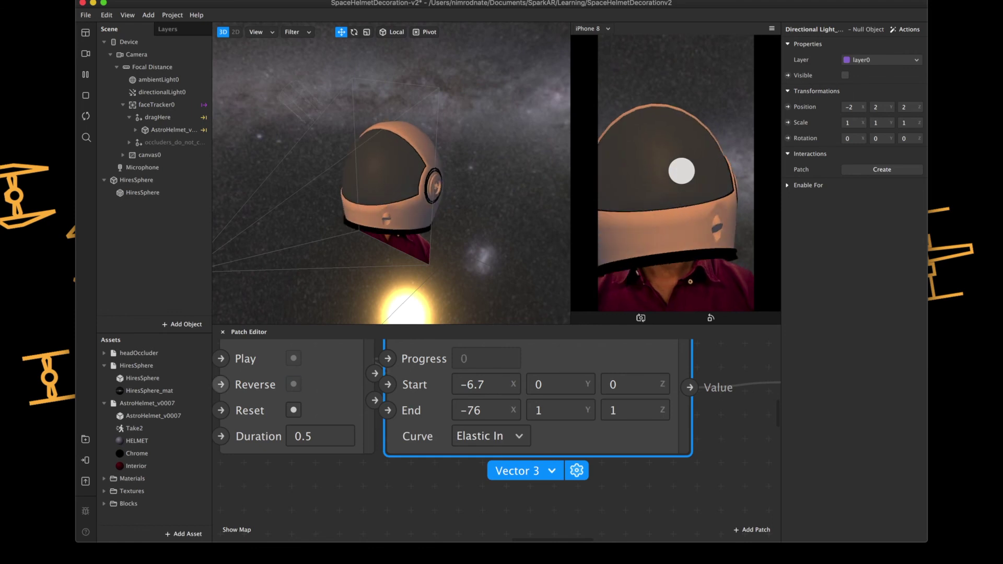
click(520, 440)
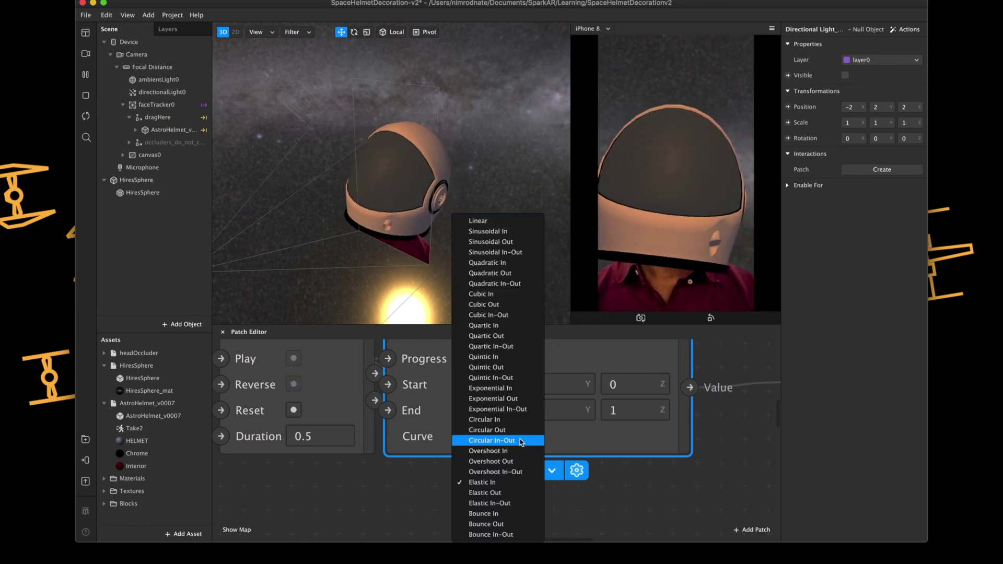
click(520, 285)
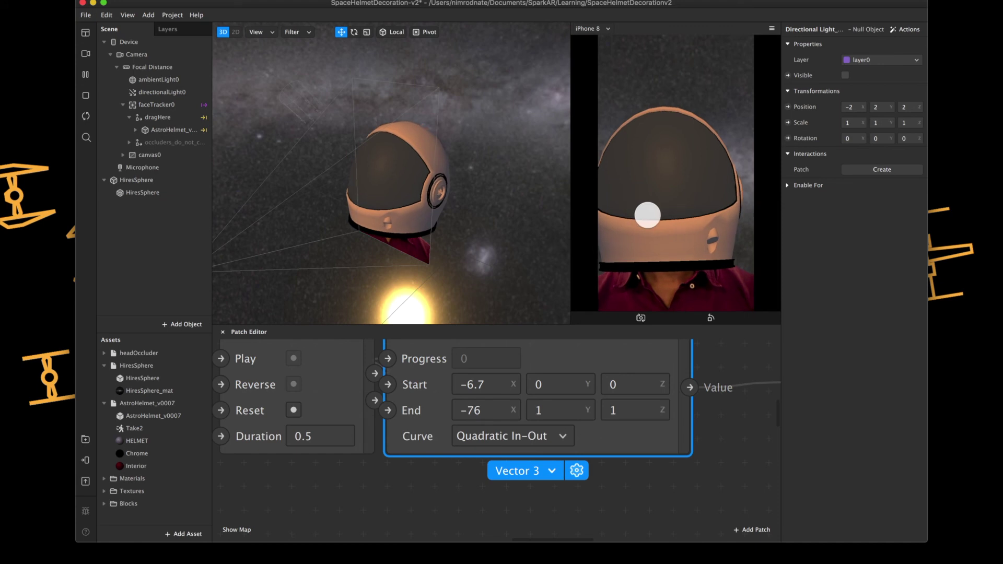